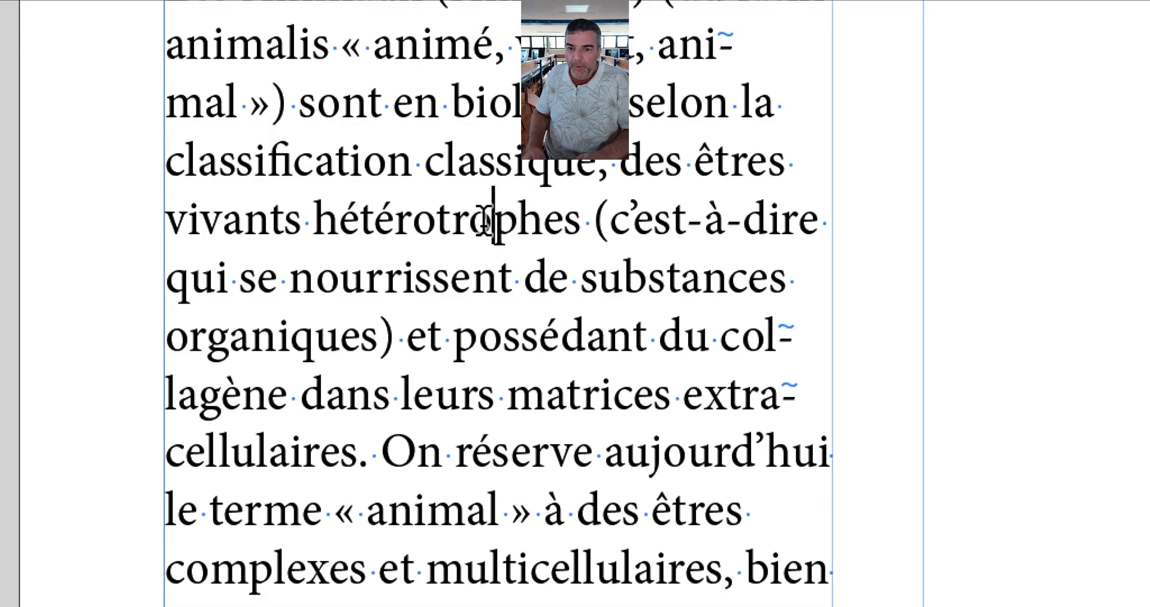
# - Delete the extra spaces typed inside the word "hétérotrophes" in the first paragraph
pyautogui.click(484, 226)
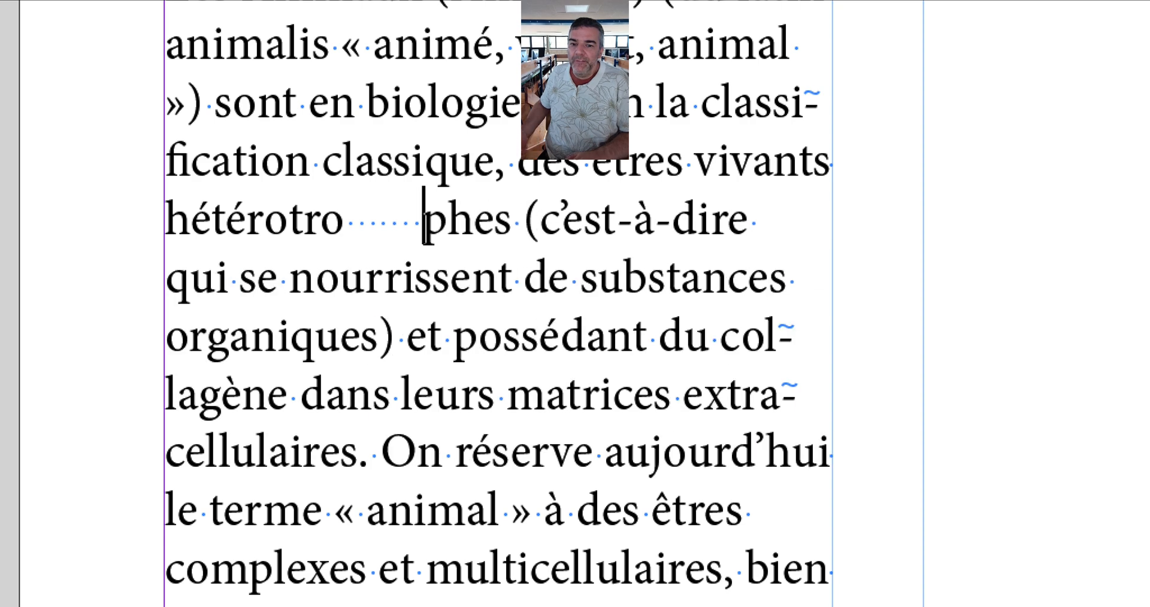
pyautogui.press('BackSpace')
pyautogui.press('BackSpace')
pyautogui.press('BackSpace')
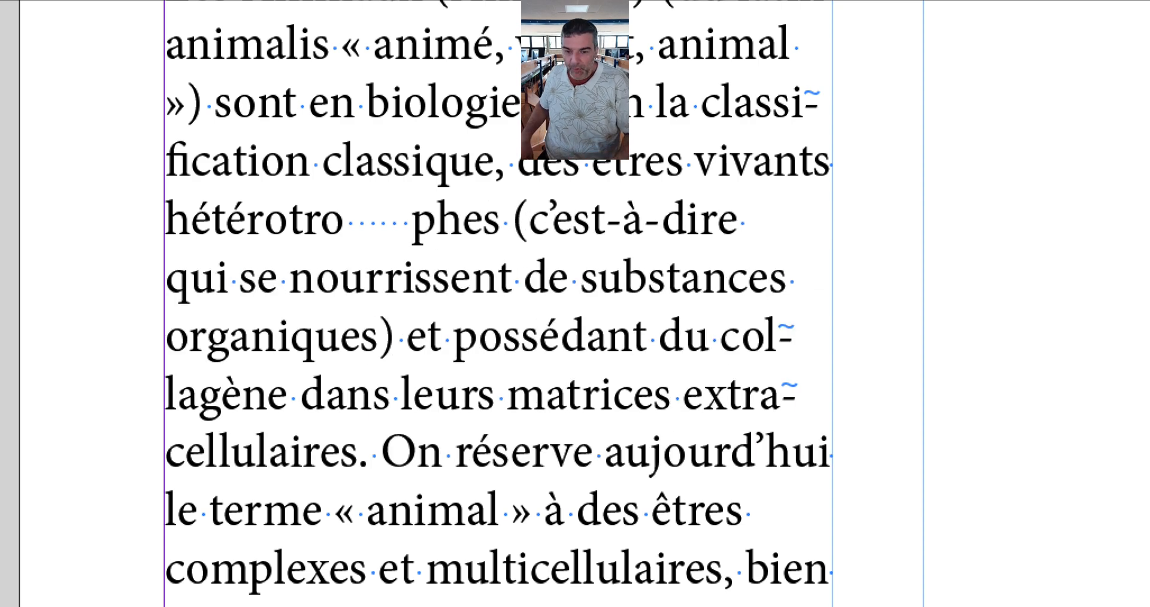
pyautogui.press('BackSpace')
pyautogui.press('BackSpace')
pyautogui.press('BackSpace')
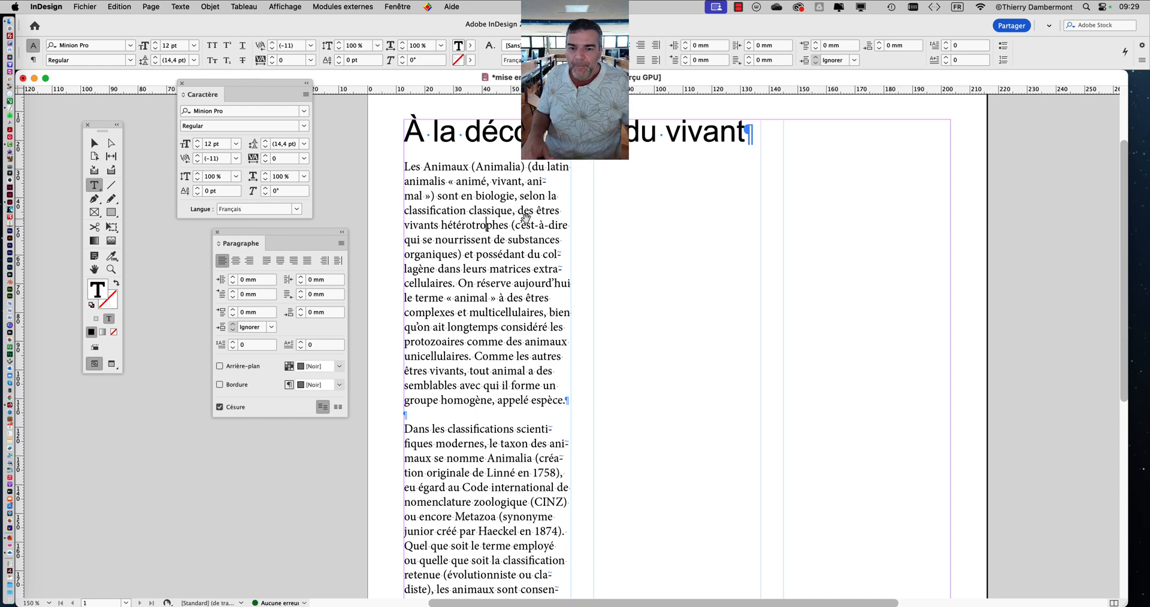
# - Examine the hidden characters in the body text column, from the opening paragraph down to the later ones
pyautogui.keyDown('alt'); pyautogui.moveTo(526, 220); pyautogui.dragTo(510, 246); pyautogui.keyUp('alt')
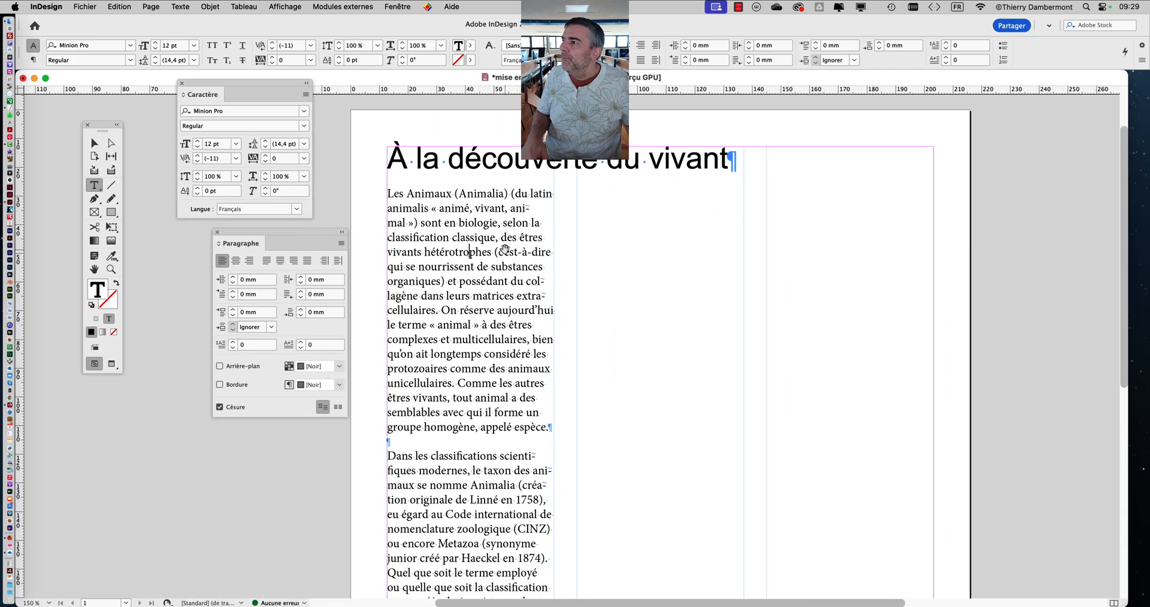
pyautogui.scroll(6, 510, 246)
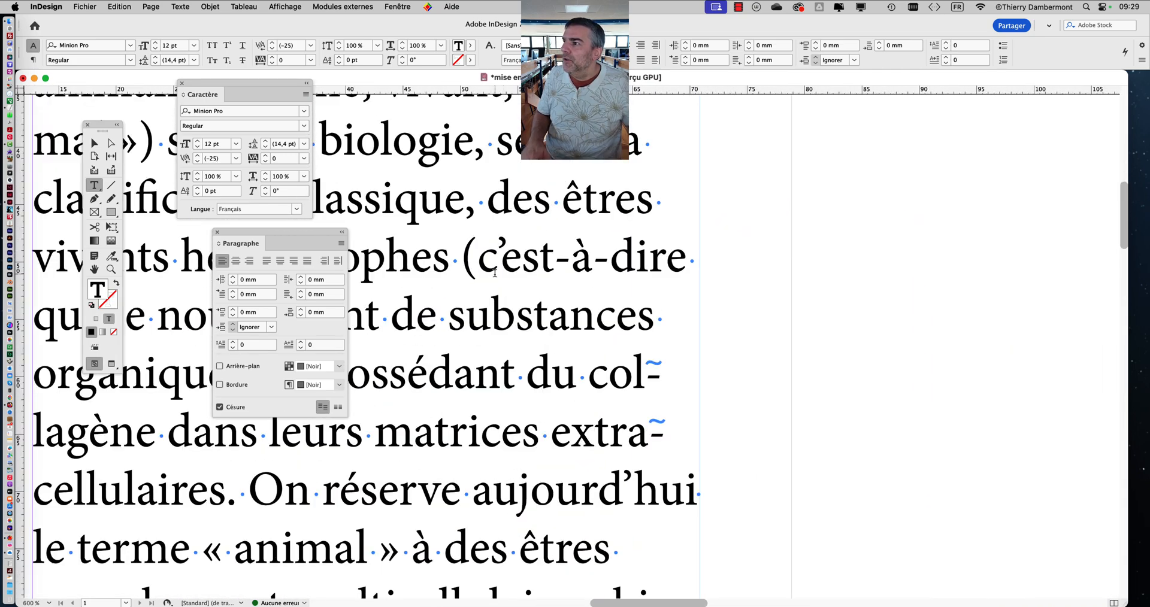
pyautogui.click(498, 272)
pyautogui.keyDown('alt'); pyautogui.moveTo(499, 270); pyautogui.dragTo(922, 282); pyautogui.keyUp('alt')
pyautogui.scroll(-2, 749, 288)
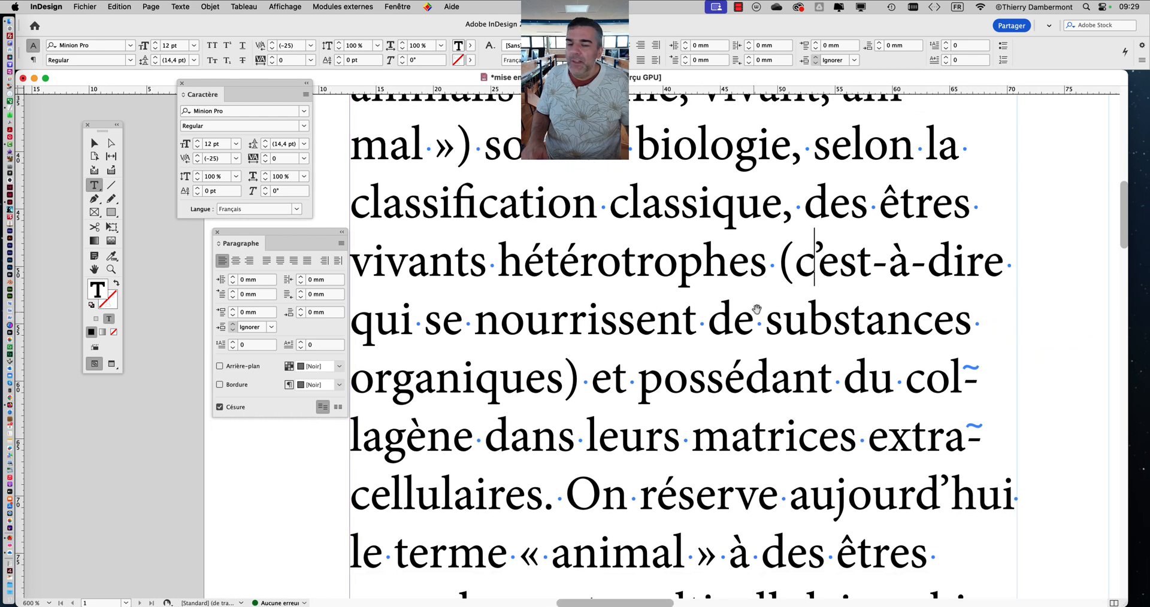
pyautogui.scroll(-3, 749, 289)
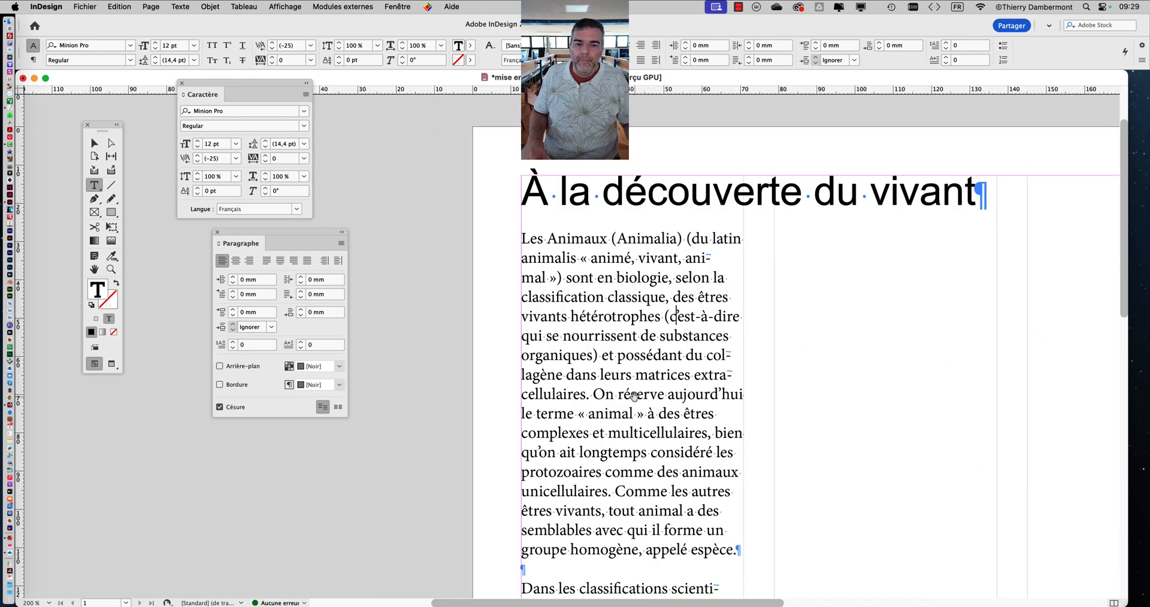
pyautogui.scroll(2, 633, 396)
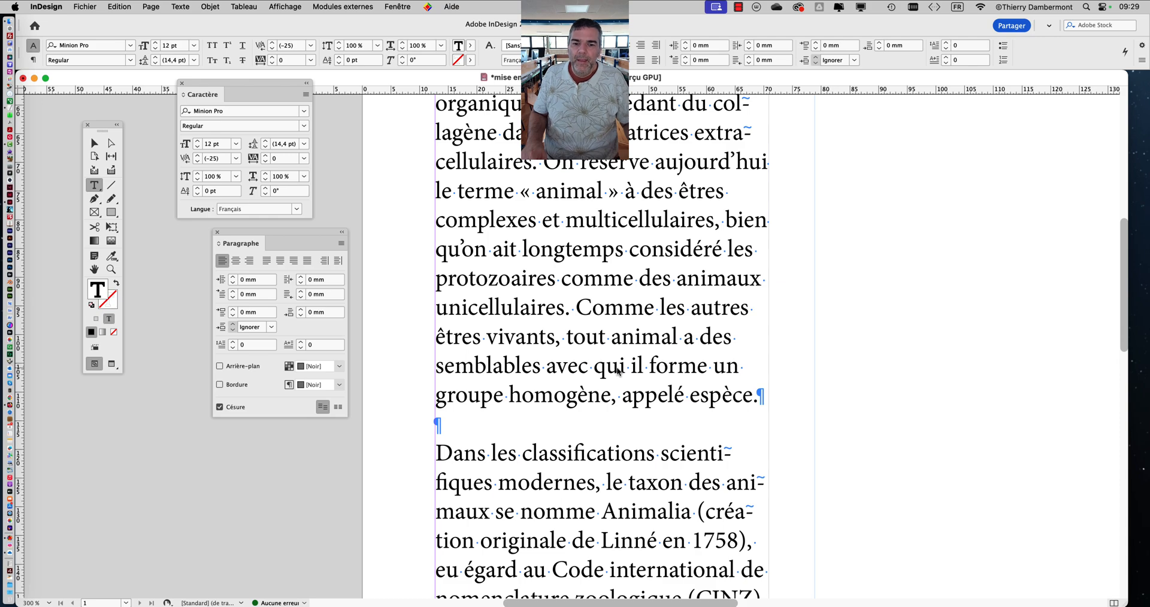
pyautogui.scroll(-10, 618, 371)
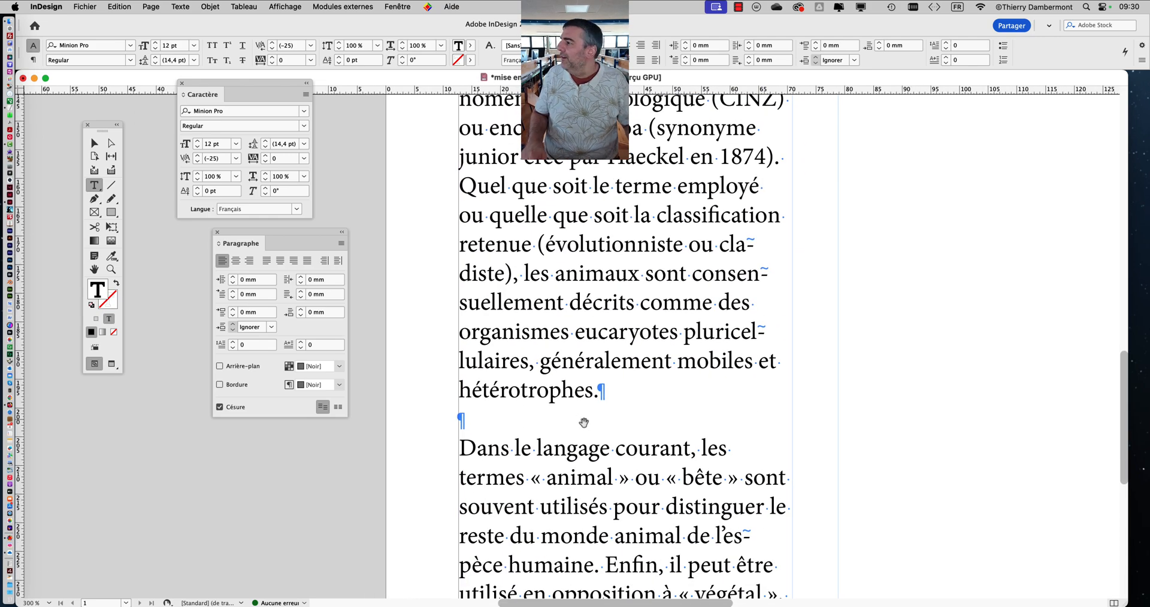
pyautogui.scroll(7, 599, 362)
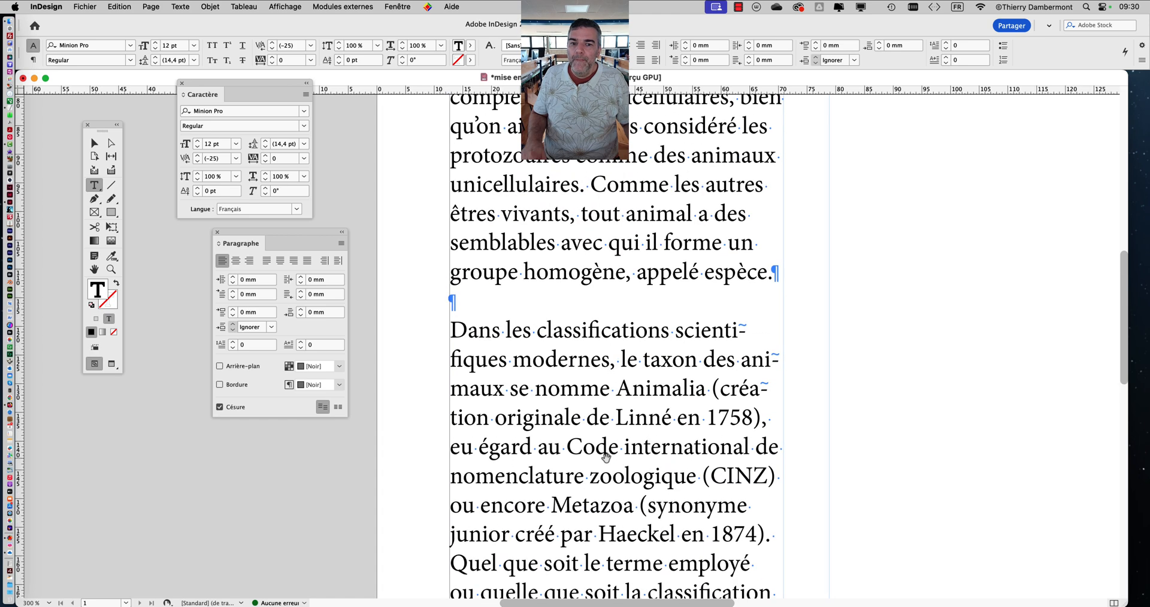
pyautogui.scroll(1, 782, 292)
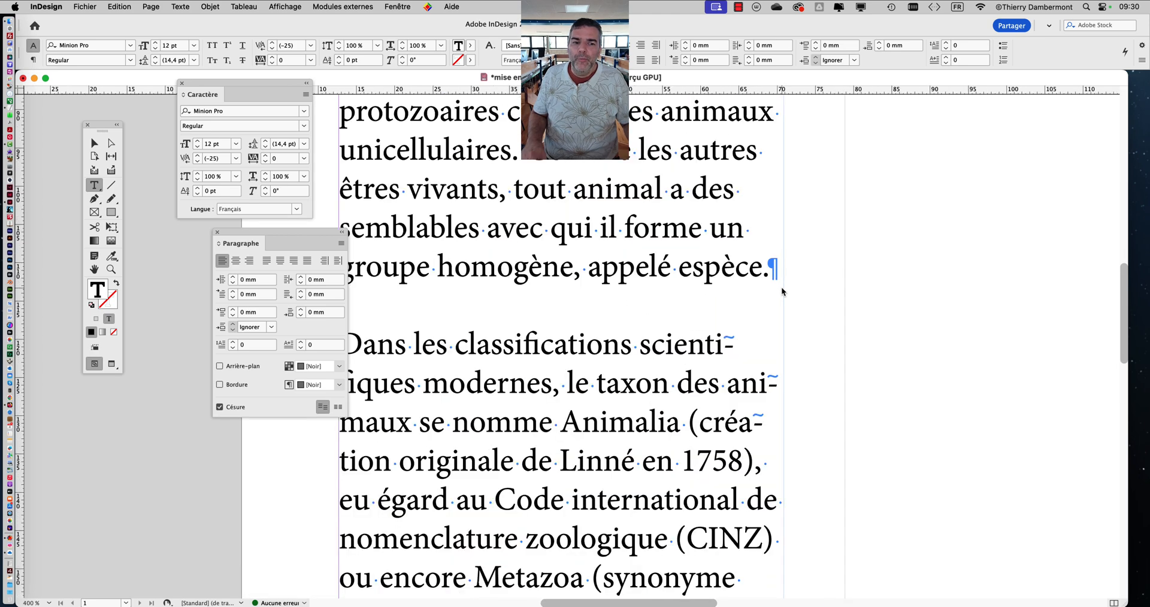
# - Inspect the paragraph marks at the paragraph ends and on the empty lines between the body paragraphs
pyautogui.moveTo(683, 289); pyautogui.dragTo(821, 269)
pyautogui.scroll(1, 486, 301)
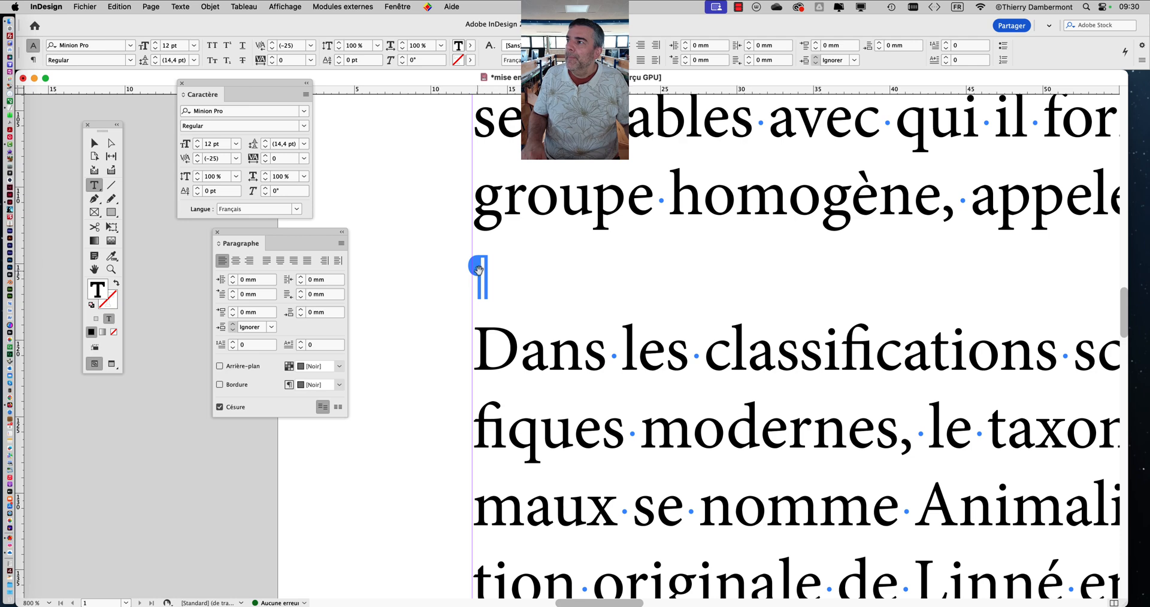
pyautogui.scroll(-3, 503, 307)
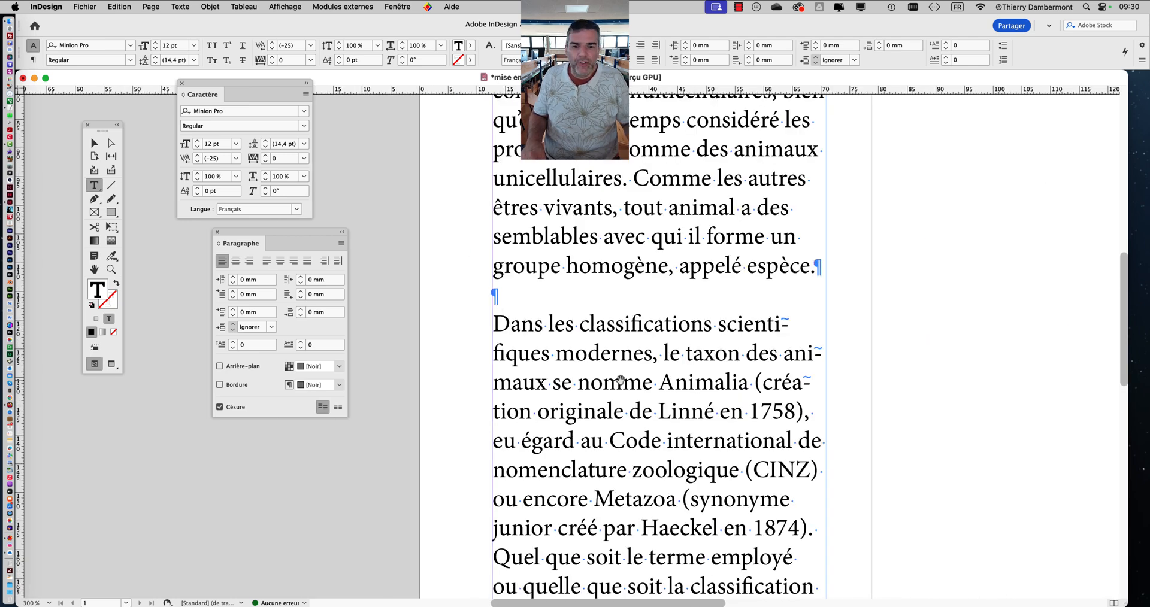
pyautogui.scroll(-1, 623, 384)
pyautogui.scroll(-5, 623, 383)
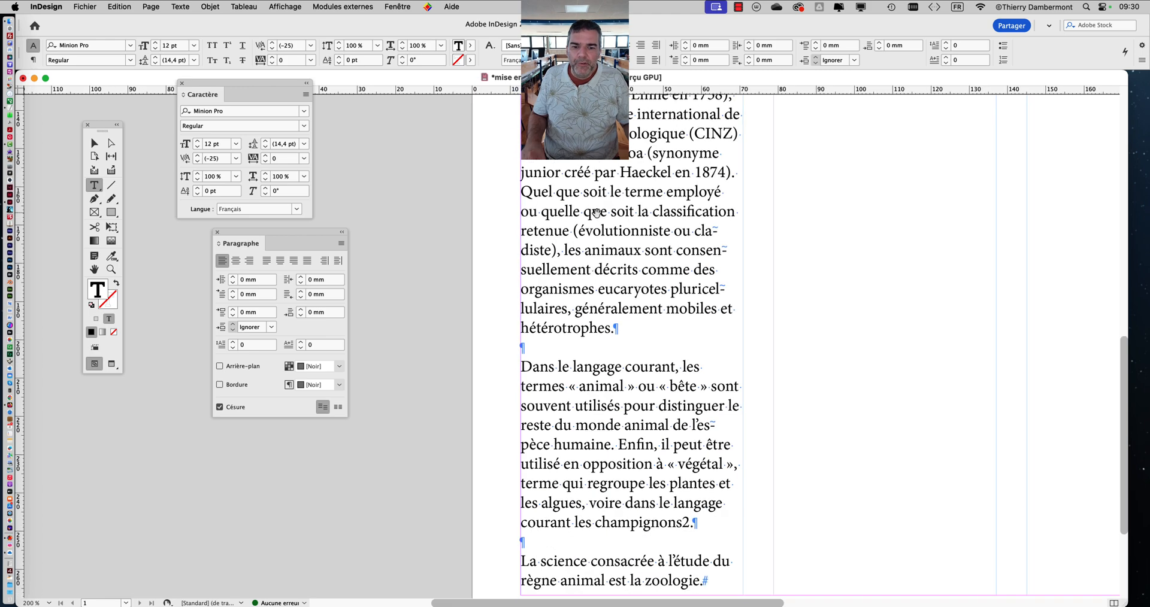
pyautogui.scroll(2, 563, 370)
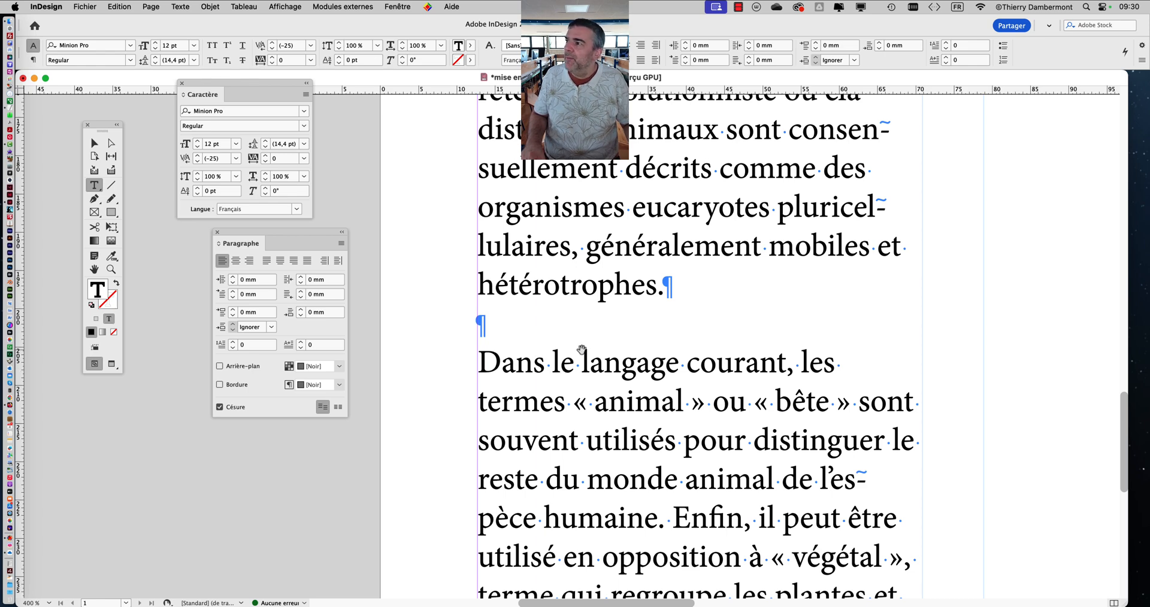
pyautogui.scroll(1, 570, 342)
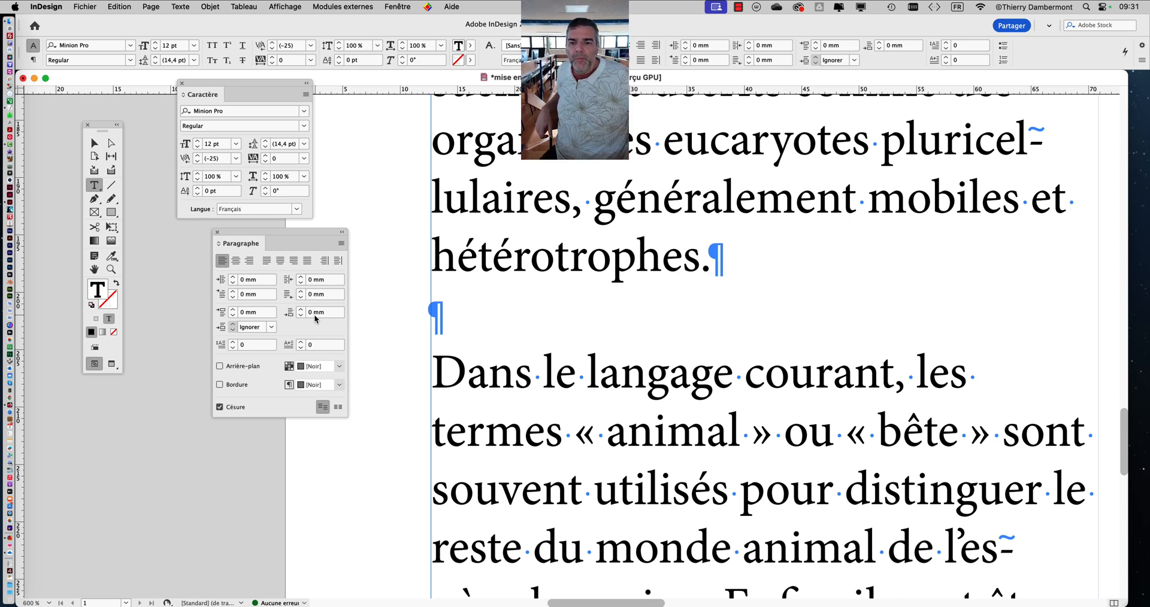
pyautogui.moveTo(434, 324); pyautogui.dragTo(454, 332)
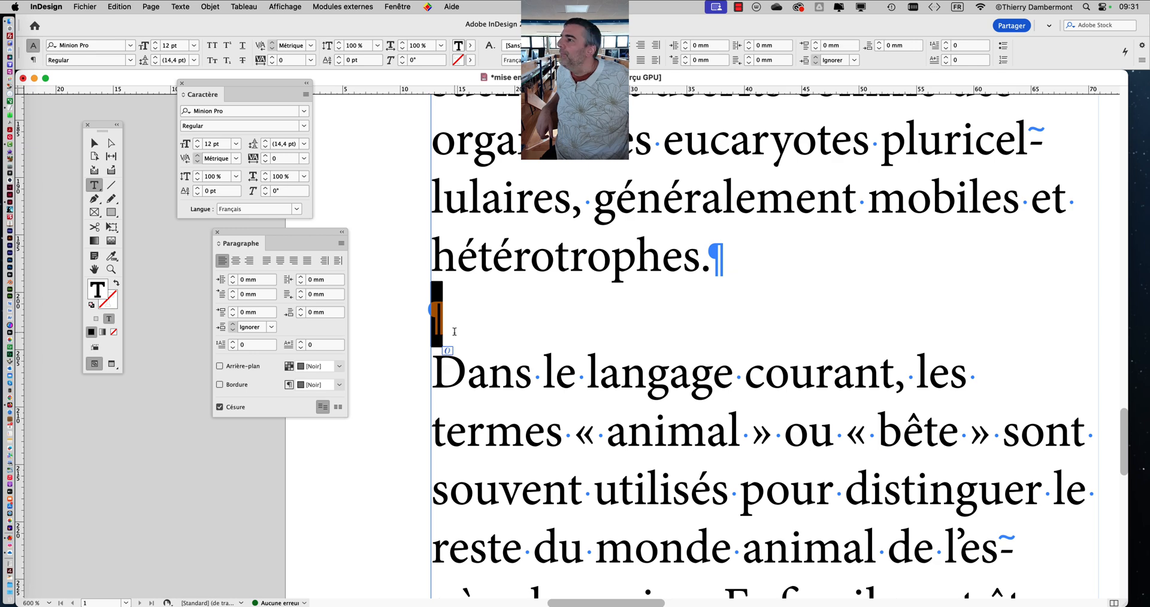
pyautogui.click(451, 333)
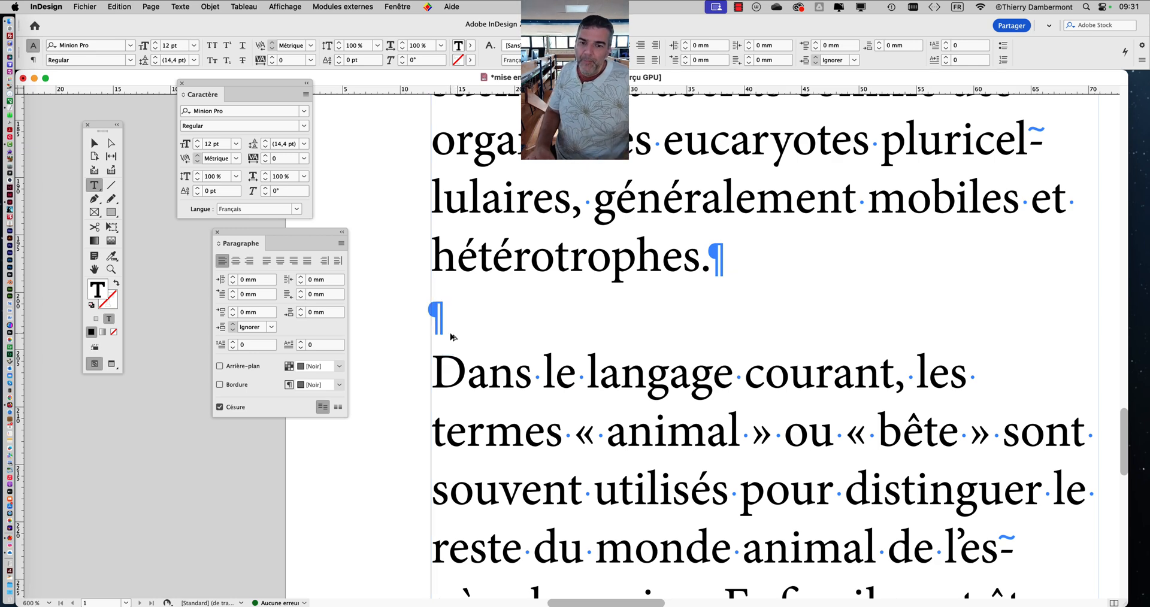
# - Open the Rechercher/Remplacer dialog and move it clear of the text column
pyautogui.press('super+minus')
pyautogui.press('super+minus')
pyautogui.press('super+minus')
pyautogui.press('super+minus')
pyautogui.press('super+minus')
pyautogui.press('super+minus')
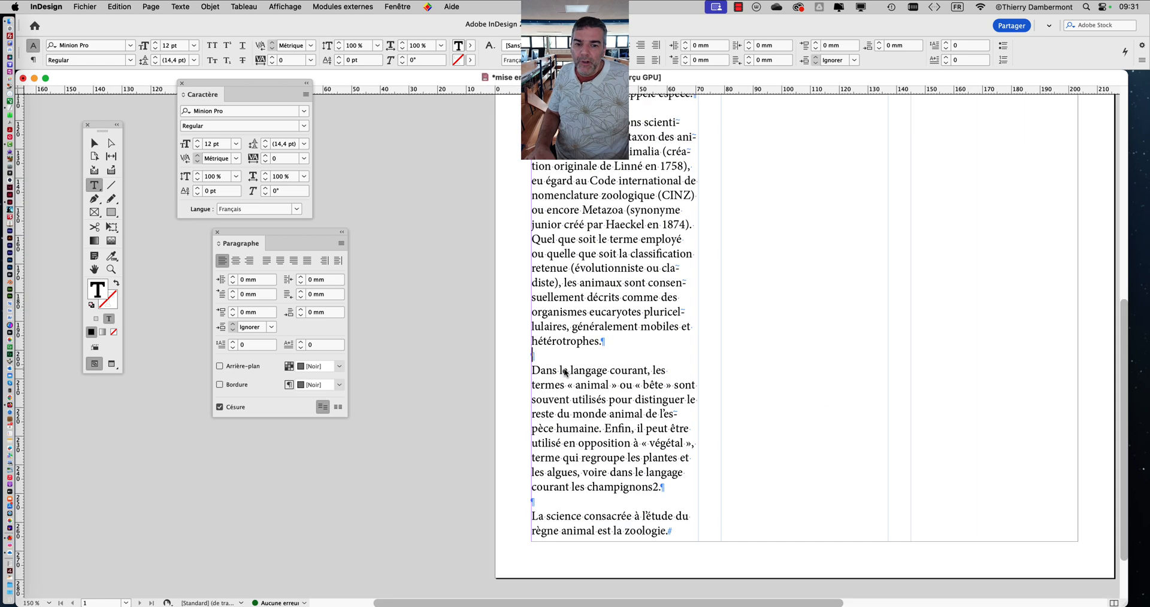
pyautogui.press('super+minus')
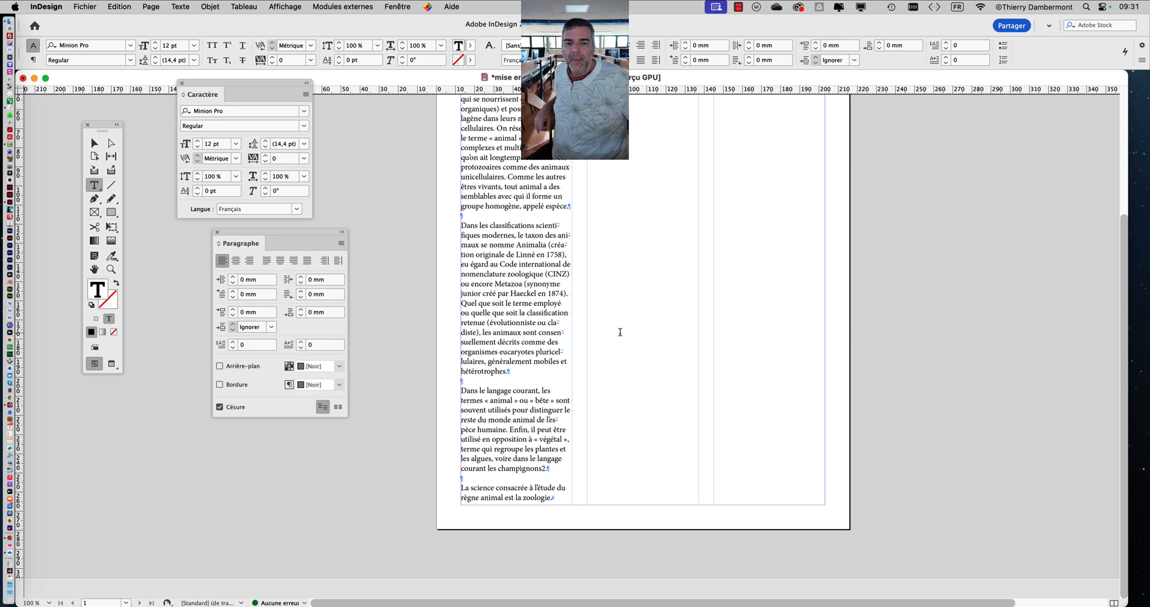
pyautogui.scroll(5, 620, 332)
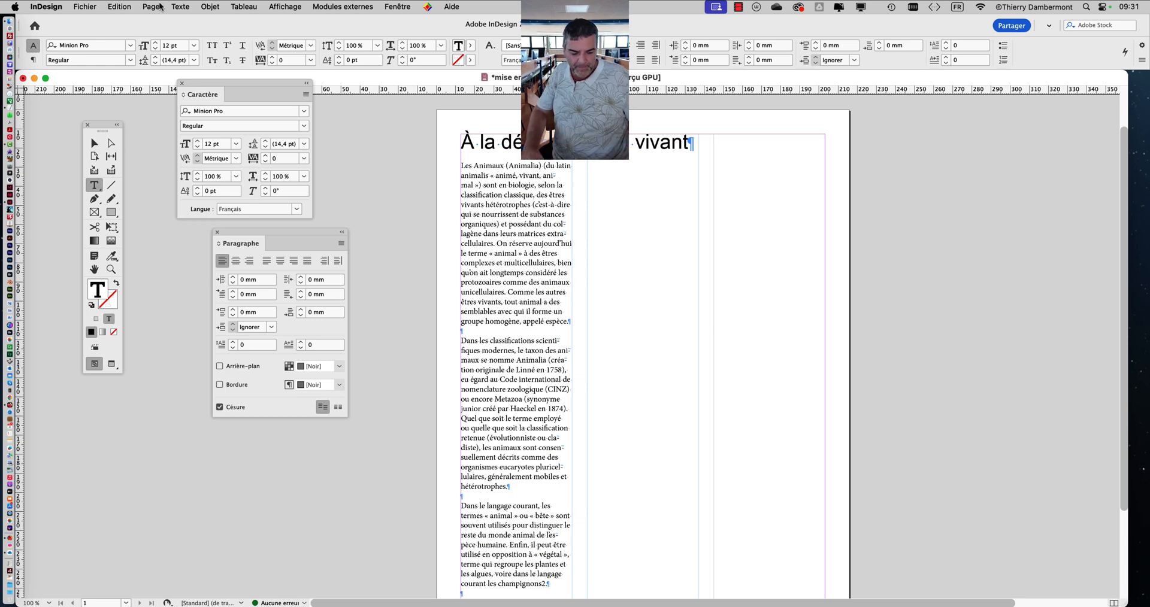
pyautogui.click(123, 7)
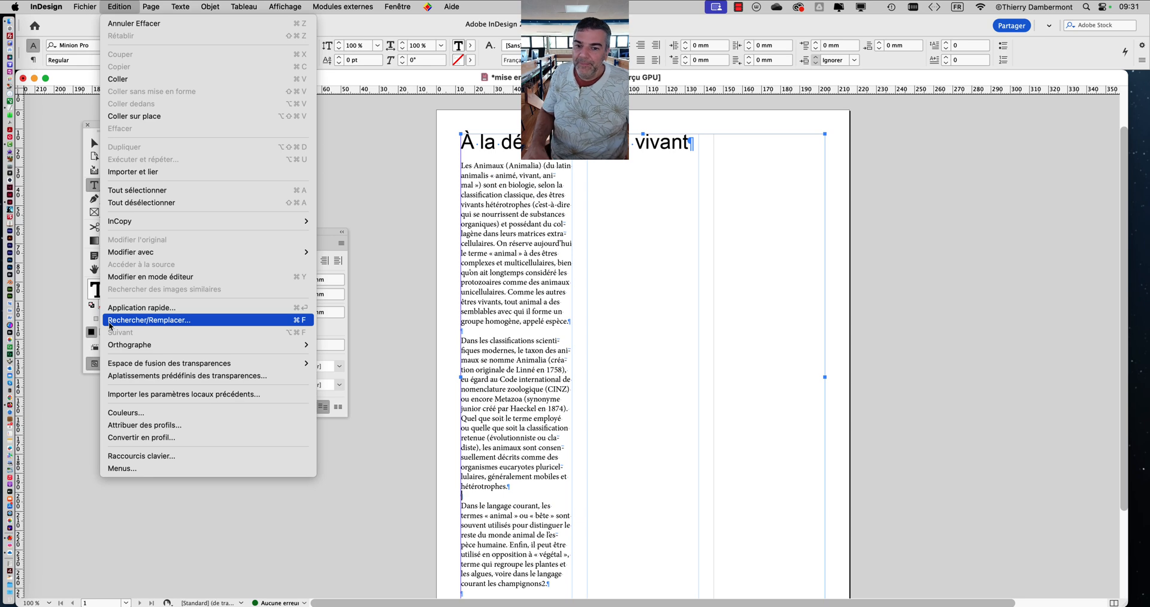
pyautogui.click(110, 326)
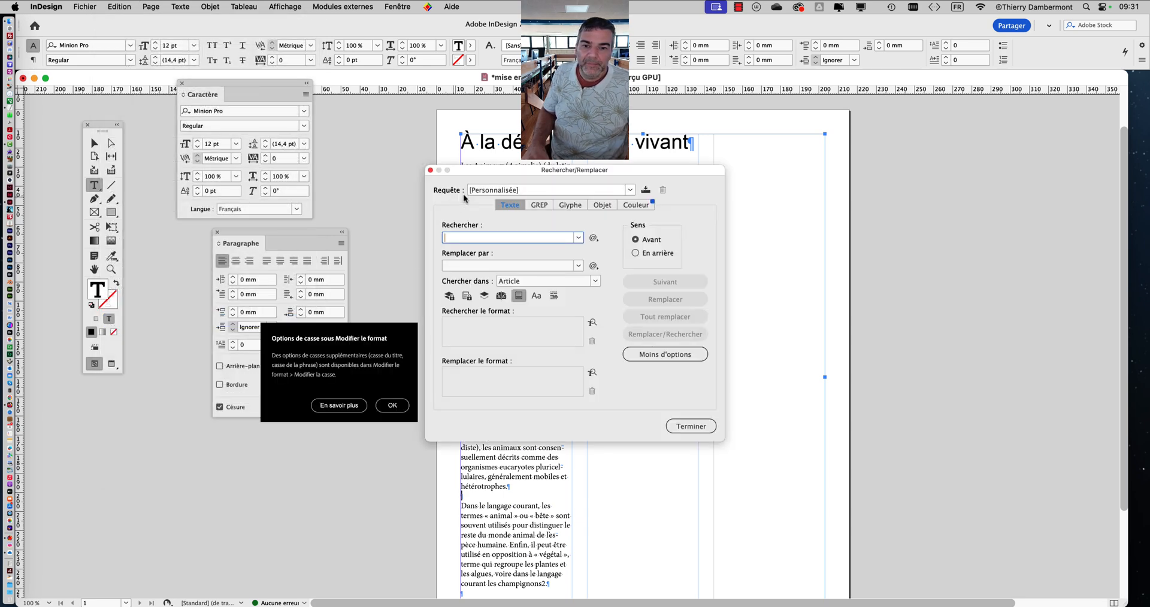
pyautogui.moveTo(511, 169); pyautogui.dragTo(808, 105)
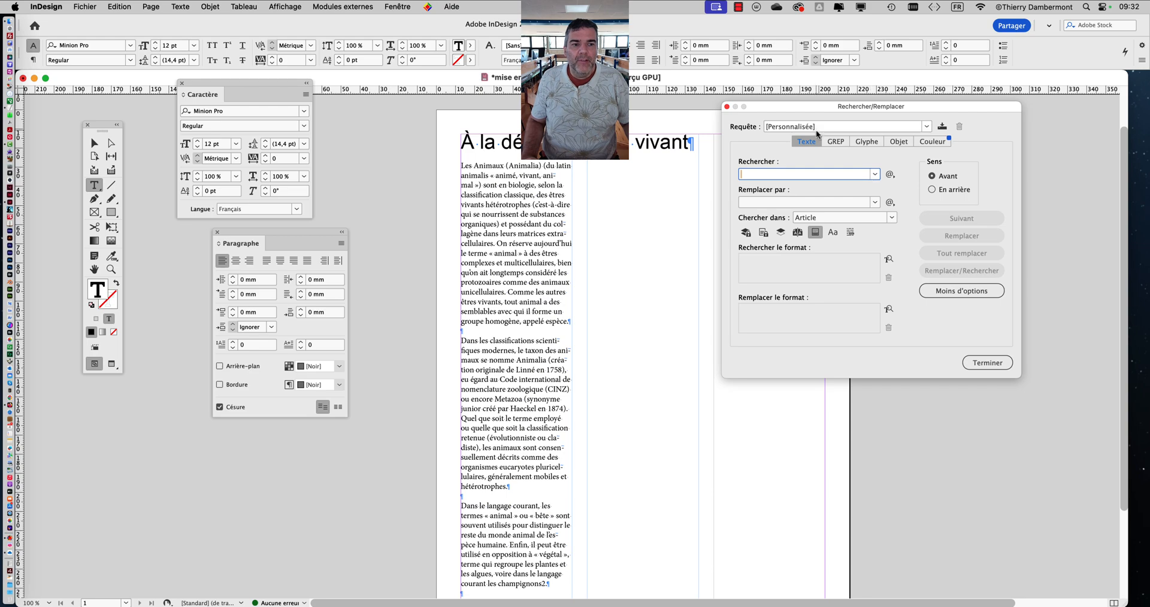
# - Set the text search to two consecutive end-of-paragraph characters (^p^p)
pyautogui.click(815, 127)
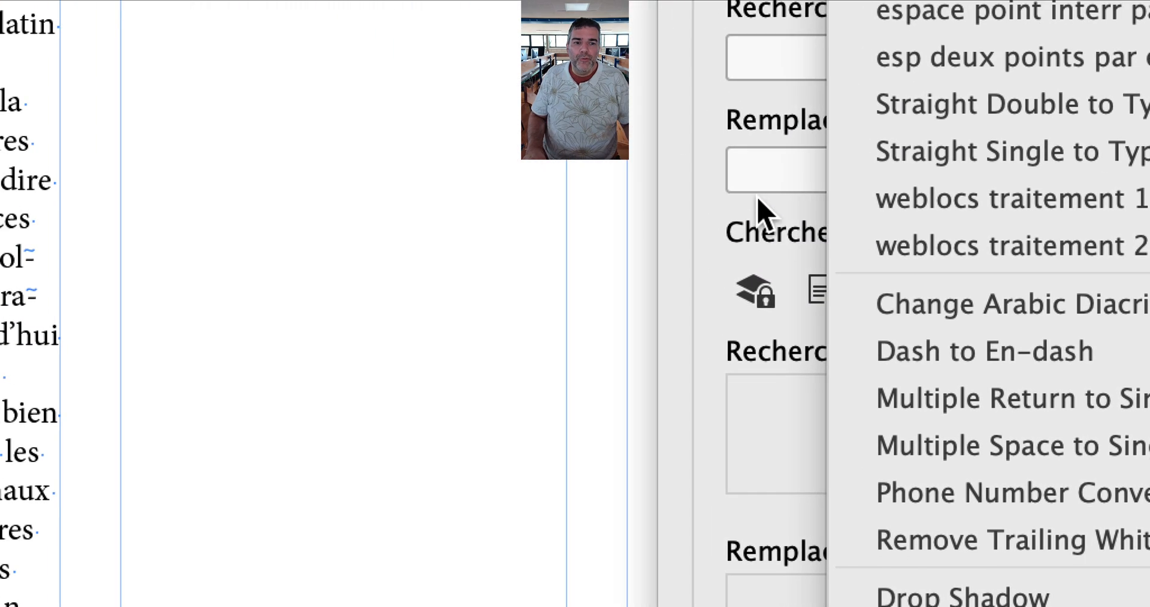
pyautogui.click(779, 180)
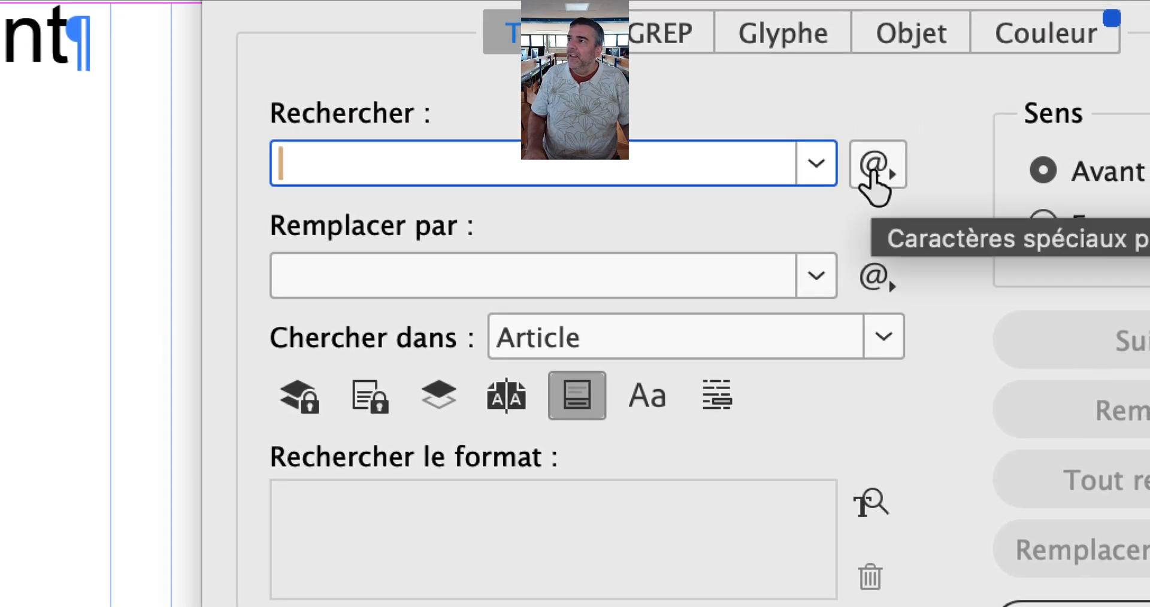
pyautogui.click(874, 171)
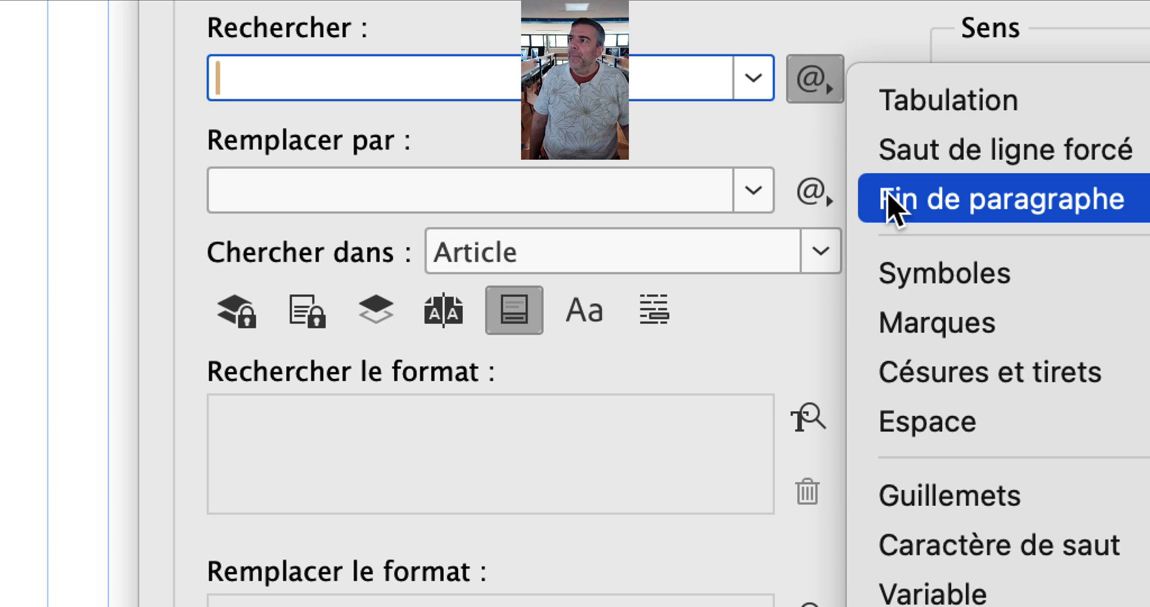
pyautogui.click(893, 203)
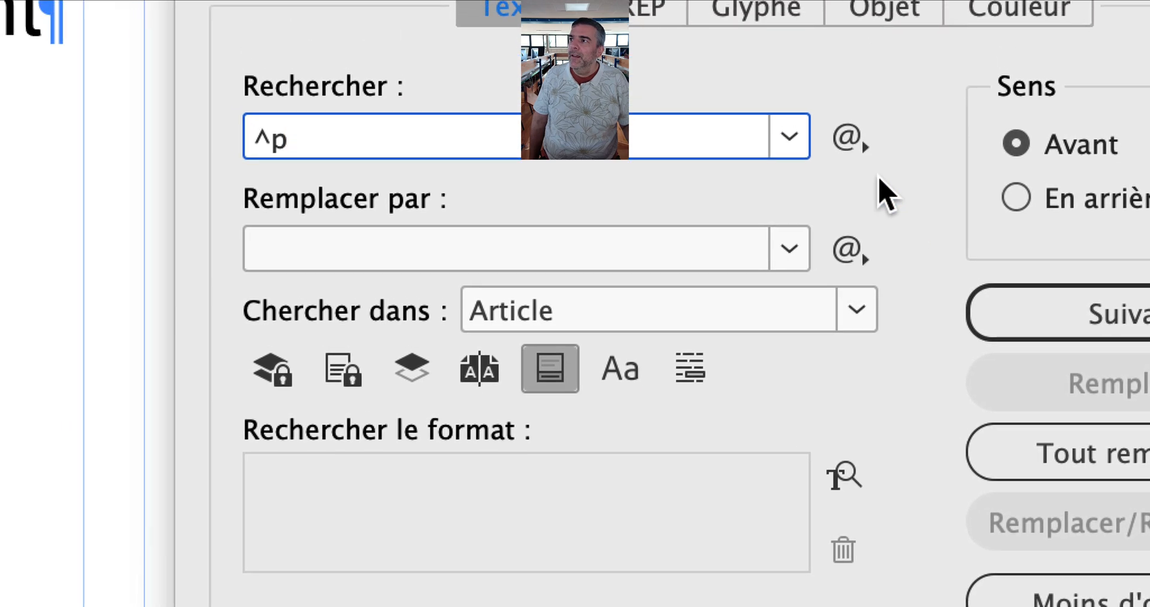
pyautogui.click(876, 172)
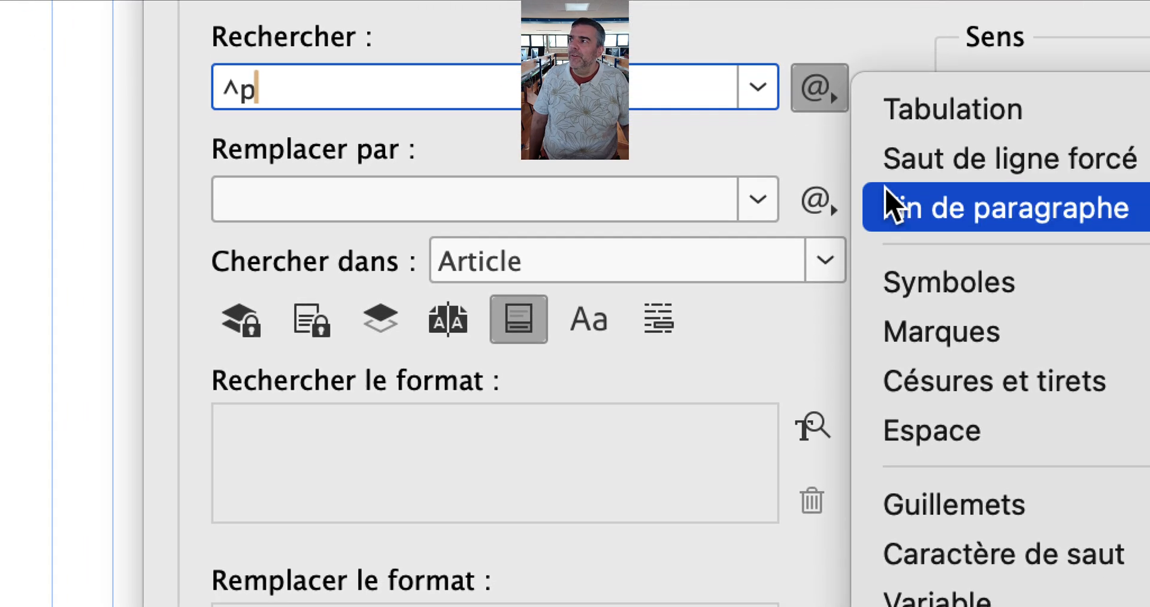
pyautogui.click(888, 193)
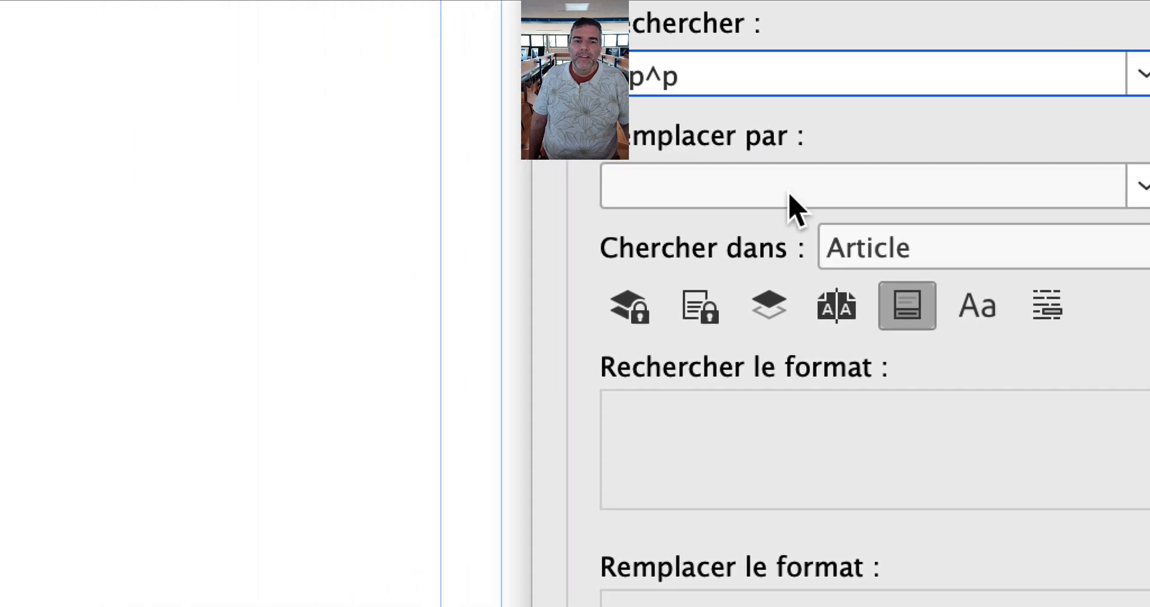
# - Set the replacement to a single end-of-paragraph character (^p)
pyautogui.click(791, 198)
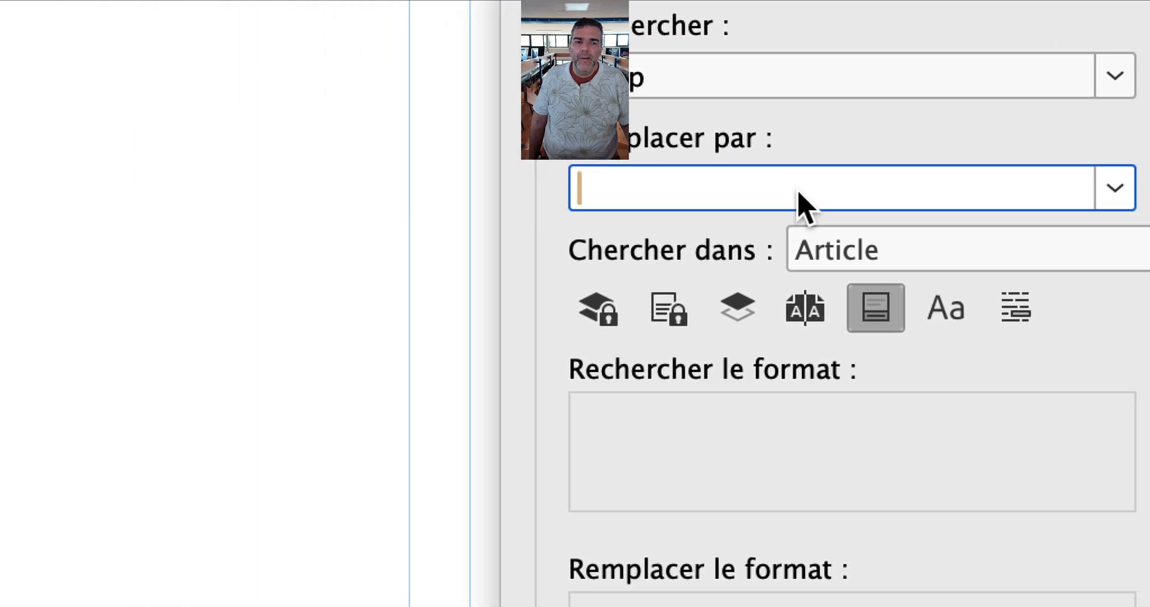
pyautogui.click(956, 185)
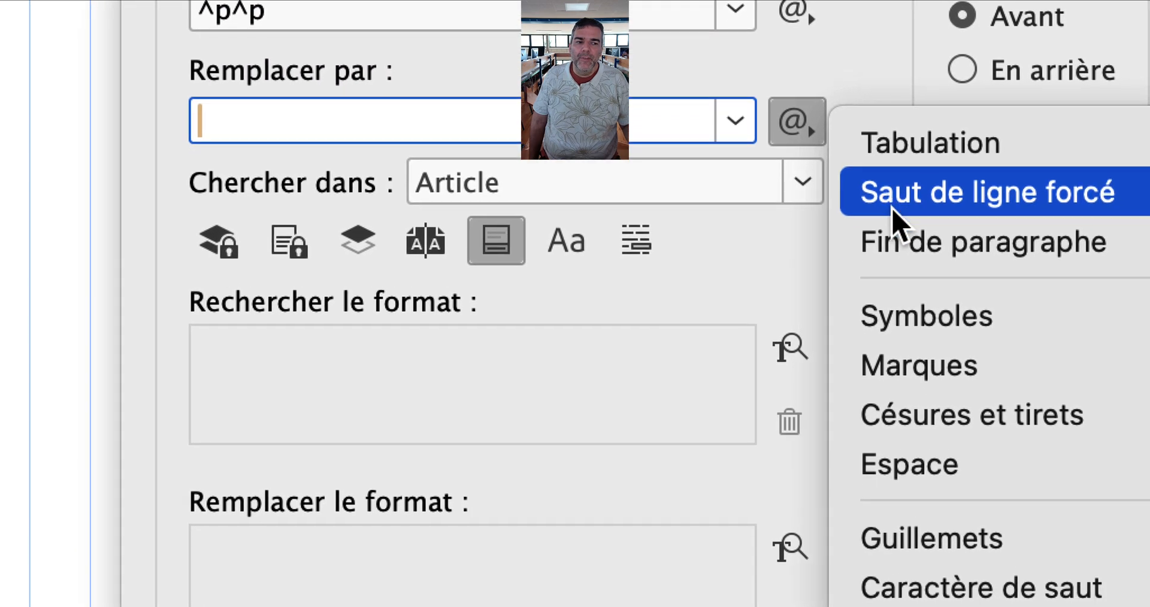
pyautogui.click(896, 237)
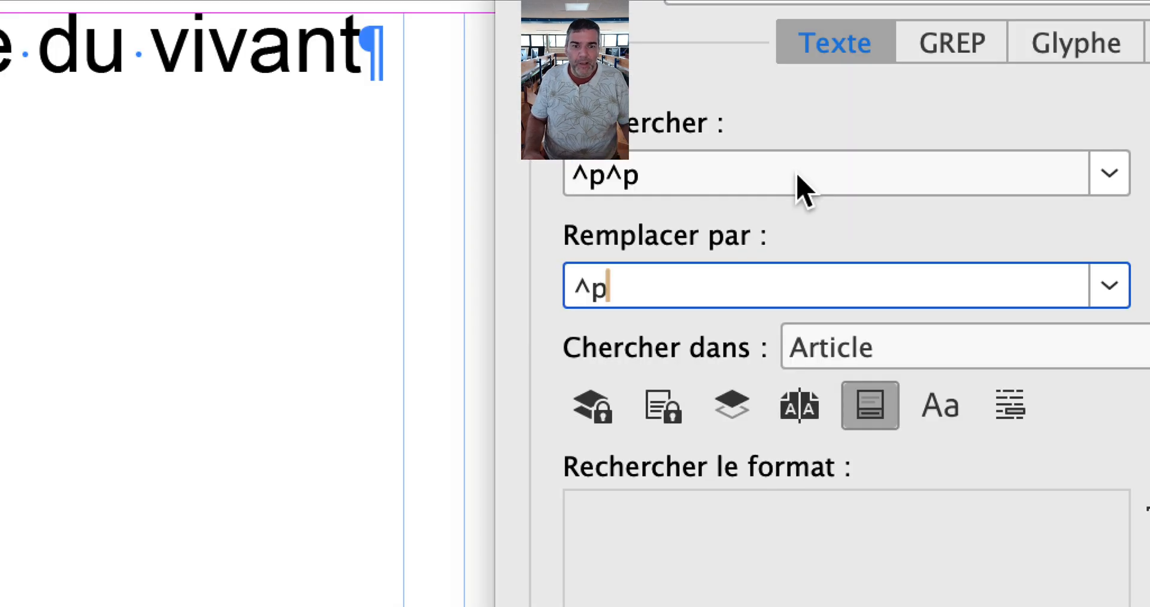
pyautogui.moveTo(779, 173); pyautogui.dragTo(572, 174)
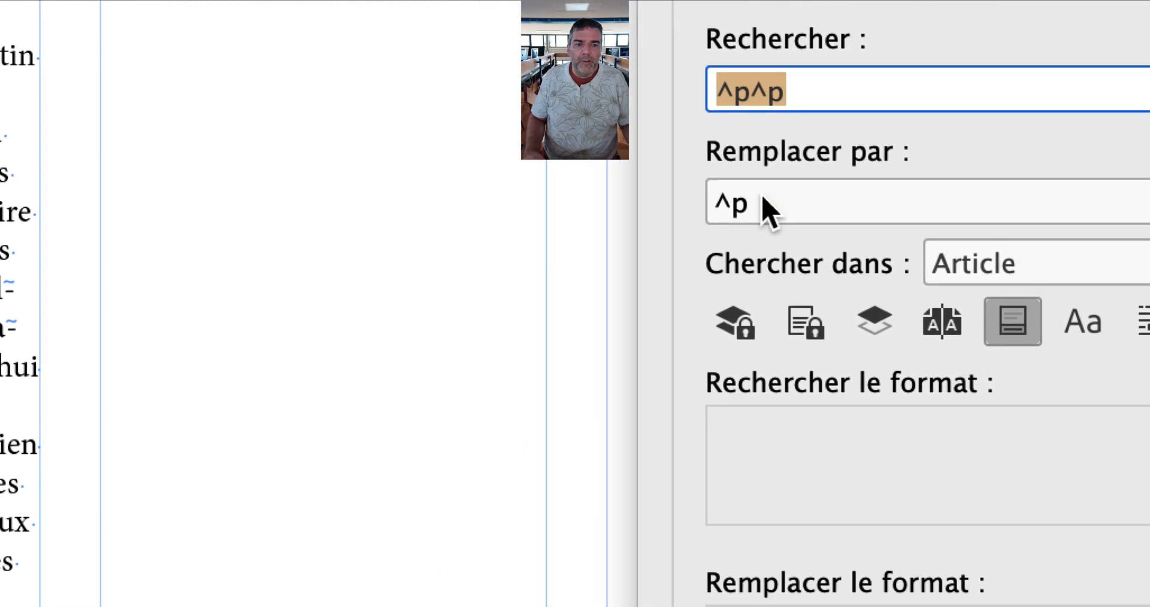
pyautogui.moveTo(770, 213); pyautogui.dragTo(707, 220)
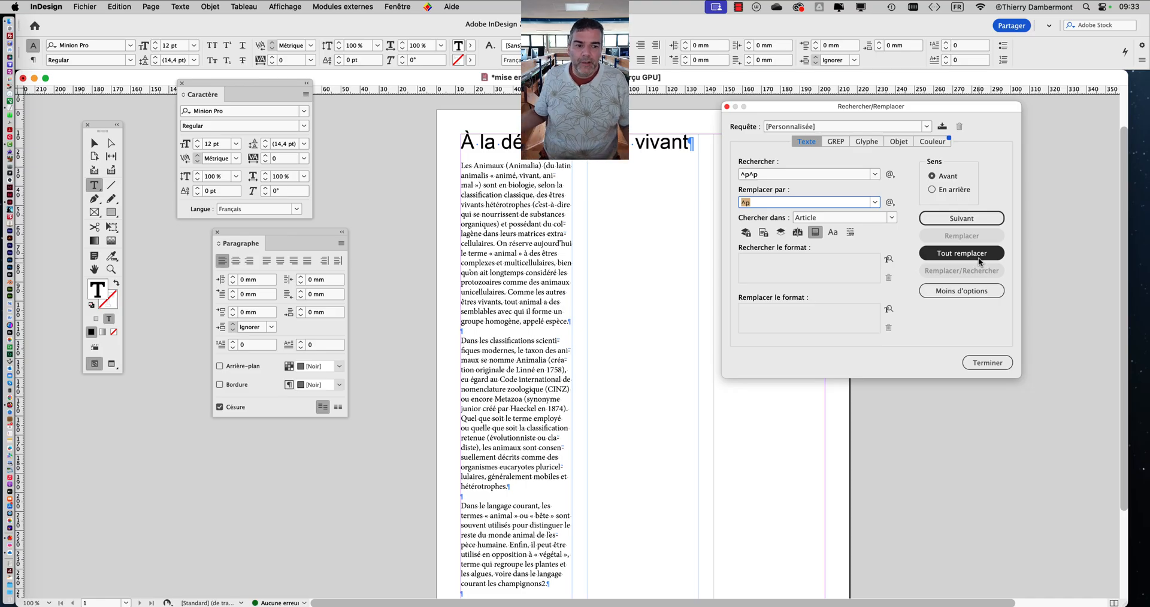
# - Replace all double paragraph ends in the article with single ones and close the Rechercher/Remplacer dialog
pyautogui.click(980, 262)
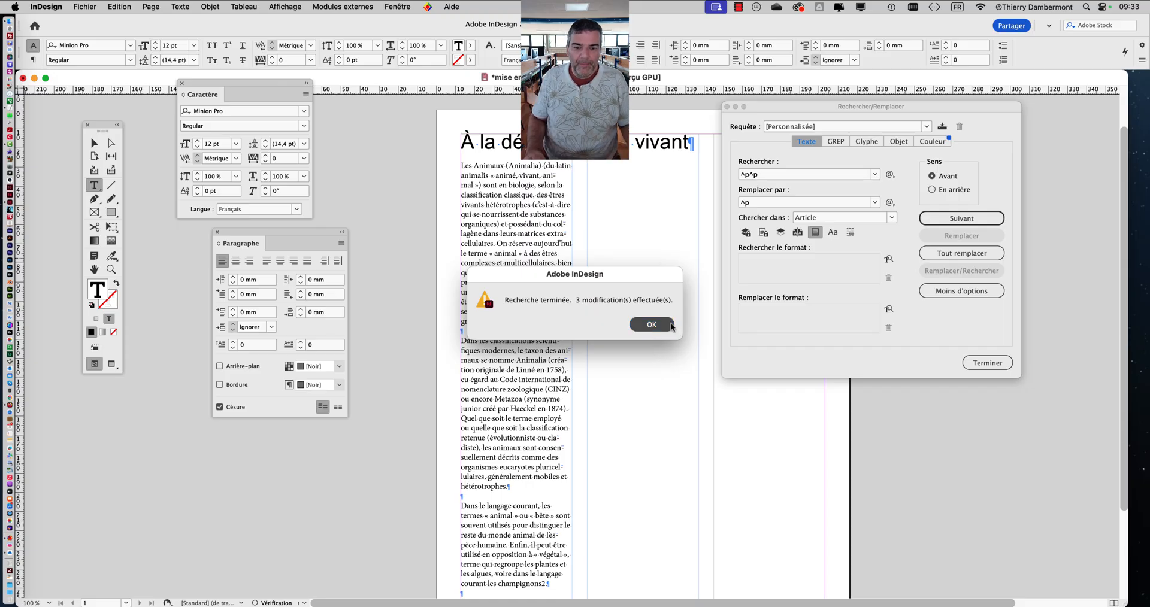
pyautogui.click(669, 325)
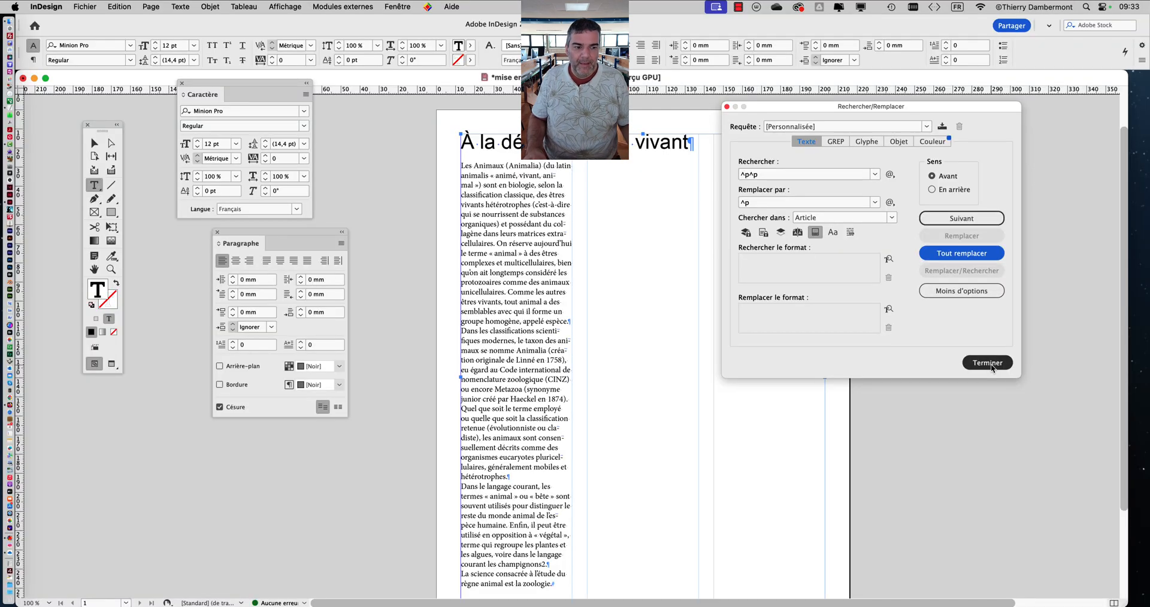
pyautogui.click(992, 363)
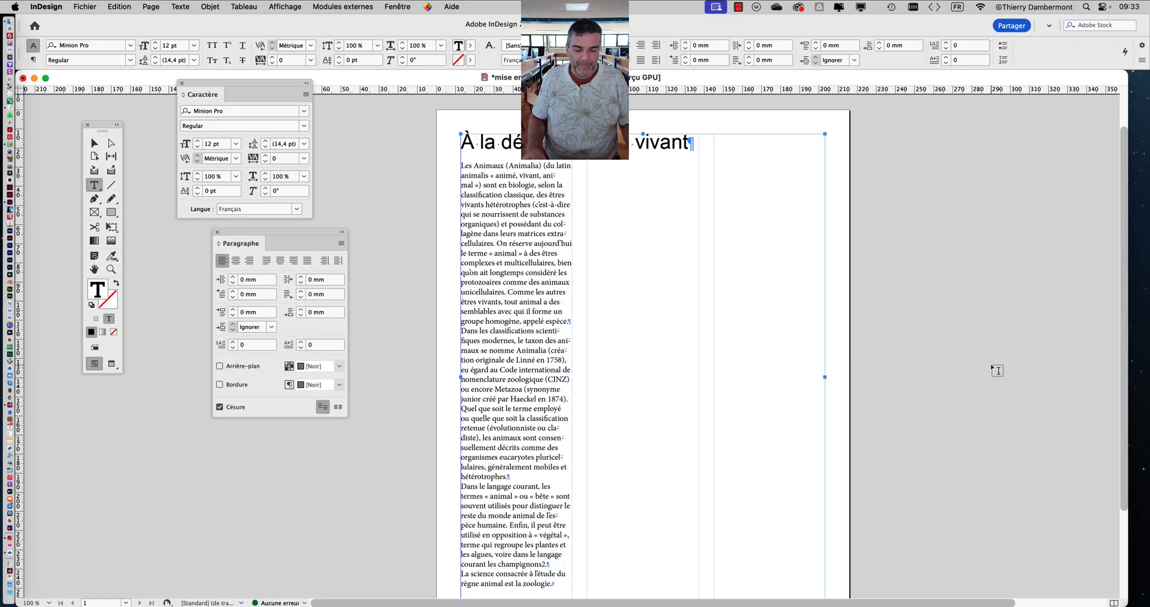
# - Place the insertion point in the first body paragraph and reopen the Rechercher/Remplacer dialog
pyautogui.click(520, 235)
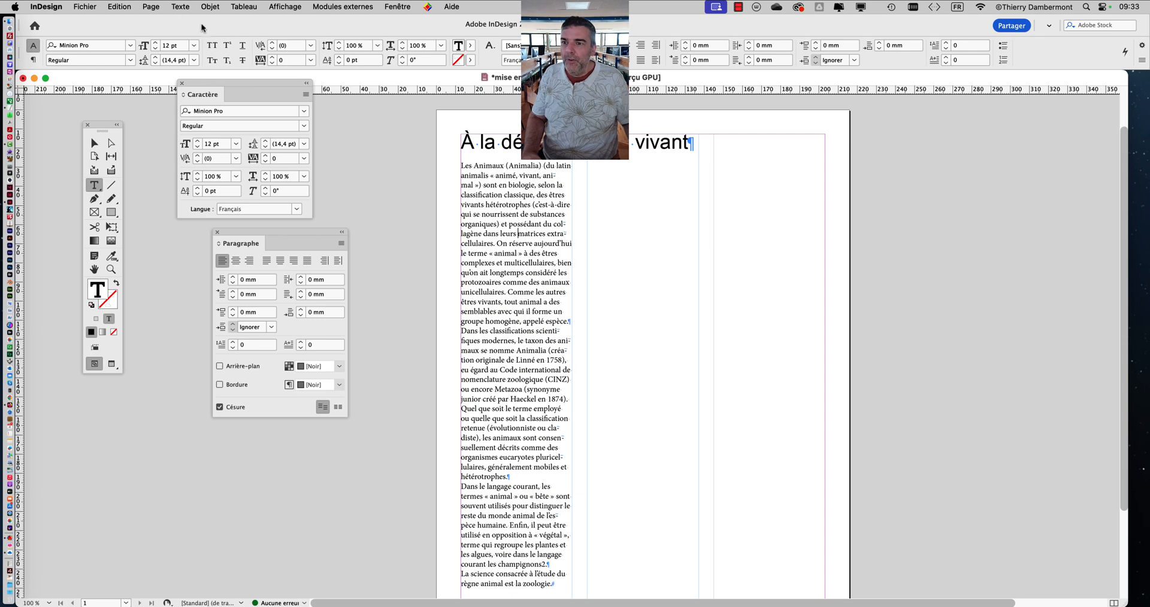
pyautogui.click(120, 7)
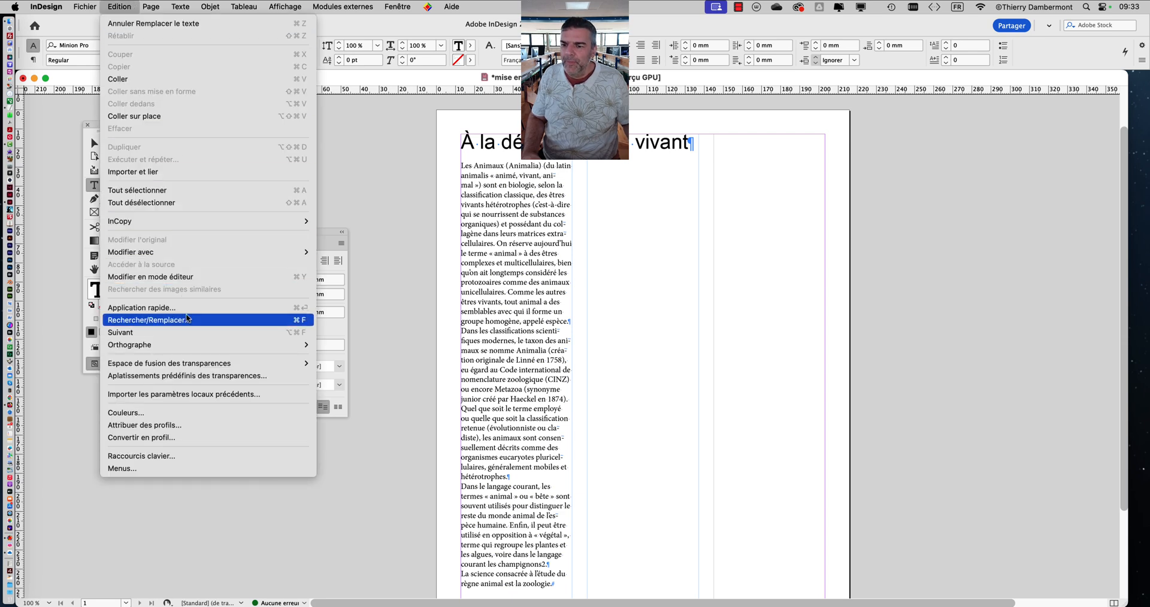
pyautogui.click(239, 320)
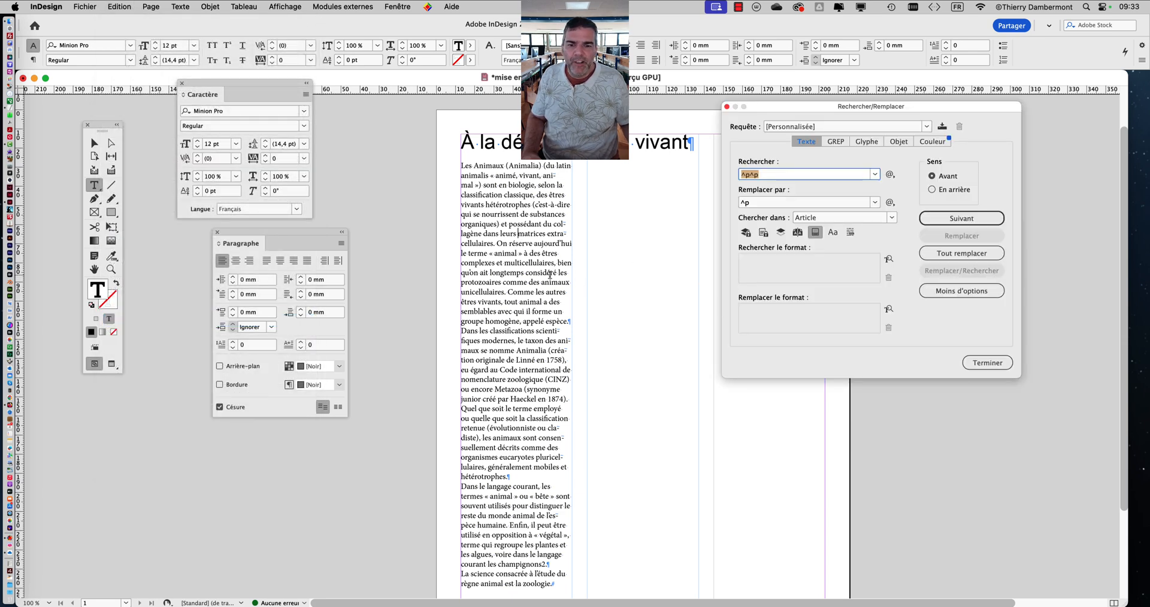